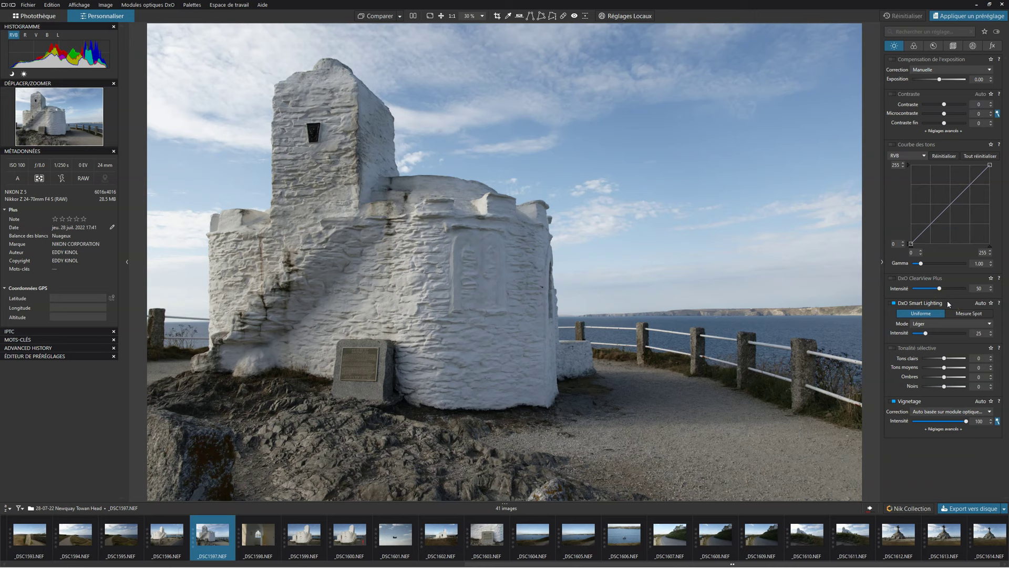
# Correct the RAW white balance by sampling a neutral area of the white building's wall
pyautogui.click(916, 47)
pyautogui.click(920, 114)
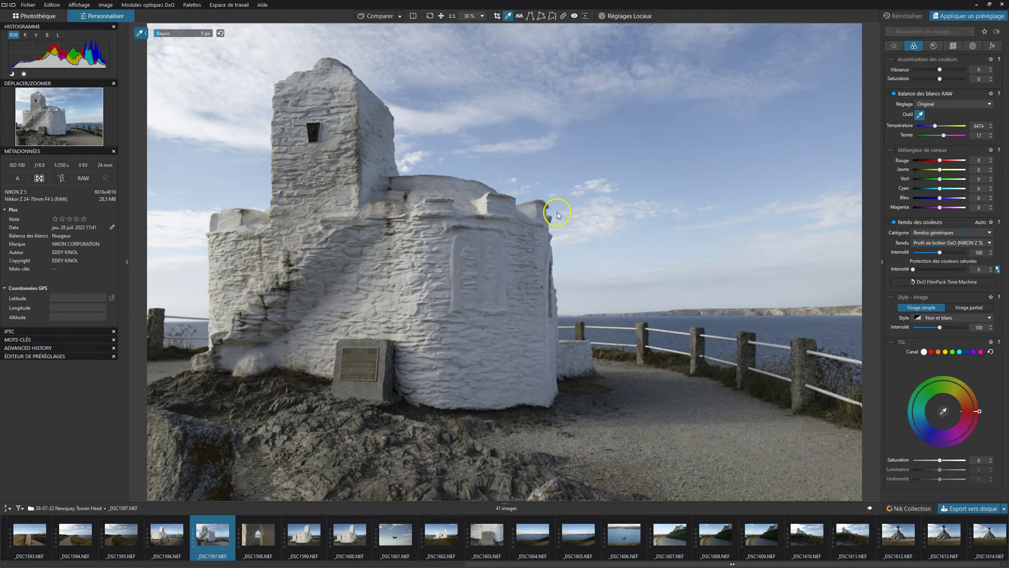
pyautogui.click(469, 238)
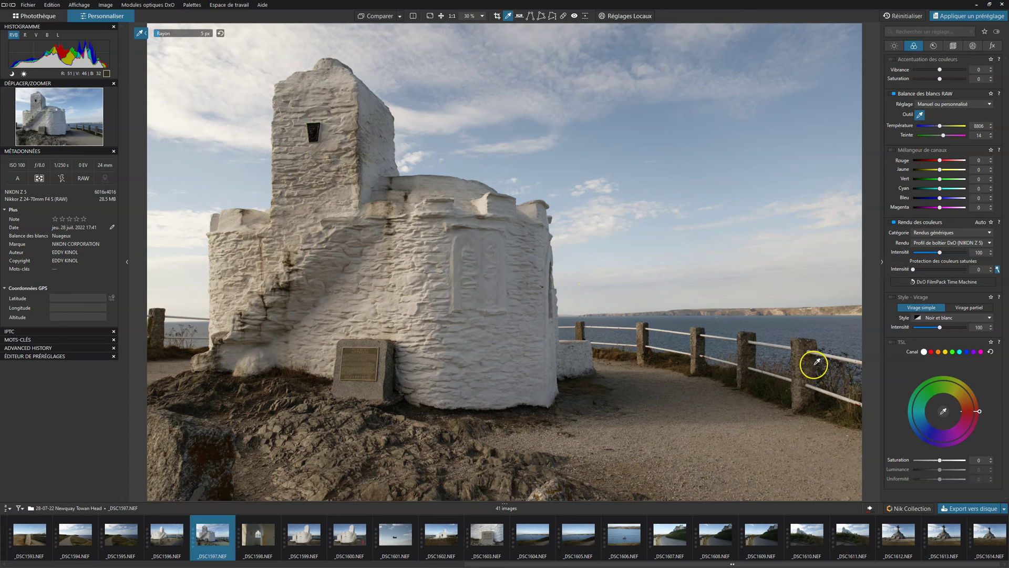
# Add a local-adjustment control point on the white building and enlarge it to cover the whole structure
pyautogui.click(894, 47)
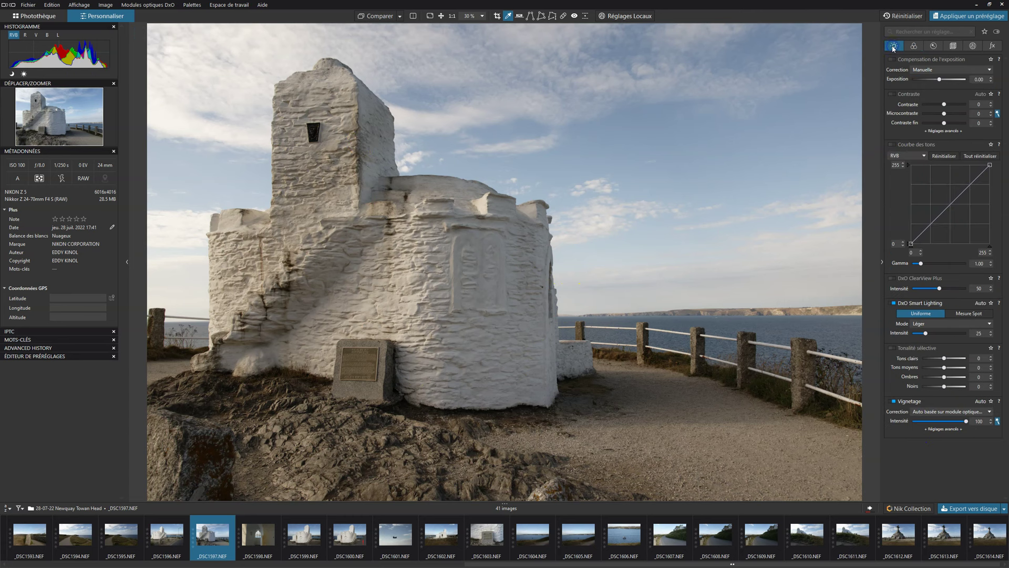
pyautogui.click(626, 16)
pyautogui.rightClick(620, 128)
pyautogui.click(607, 105)
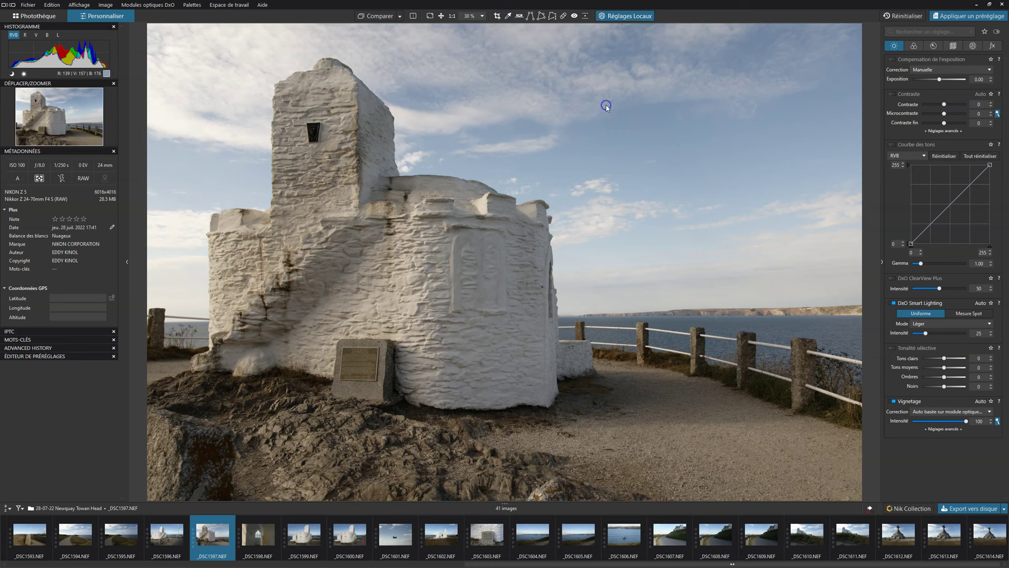
pyautogui.click(370, 241)
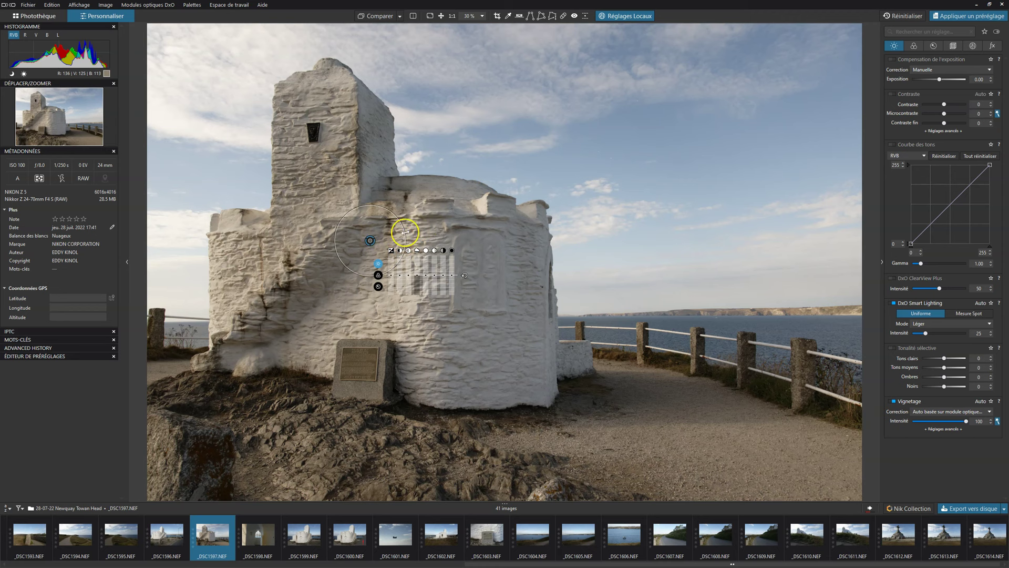
pyautogui.moveTo(371, 241); pyautogui.dragTo(373, 211)
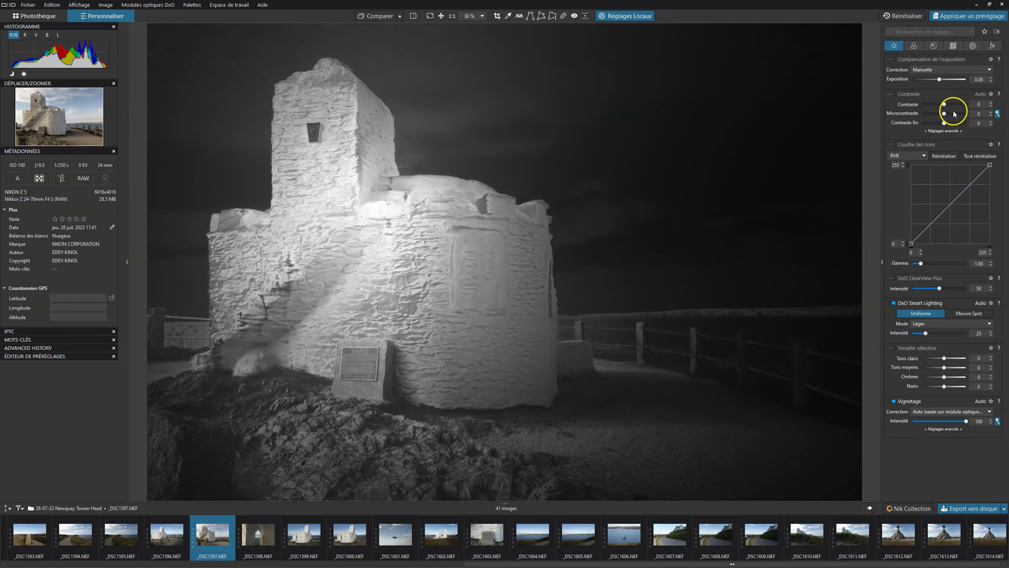
# Set the control point mask's Chroma and Luma selectivity to 58 each
pyautogui.click(973, 46)
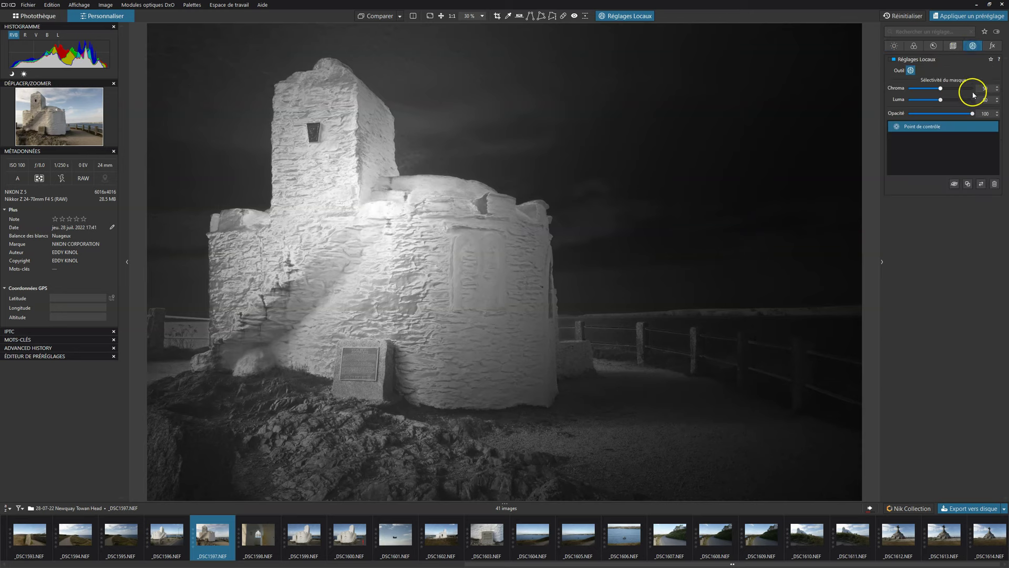
pyautogui.moveTo(940, 89)
pyautogui.mouseDown()
pyautogui.moveTo(921, 89)
pyautogui.moveTo(947, 90)
pyautogui.mouseUp()
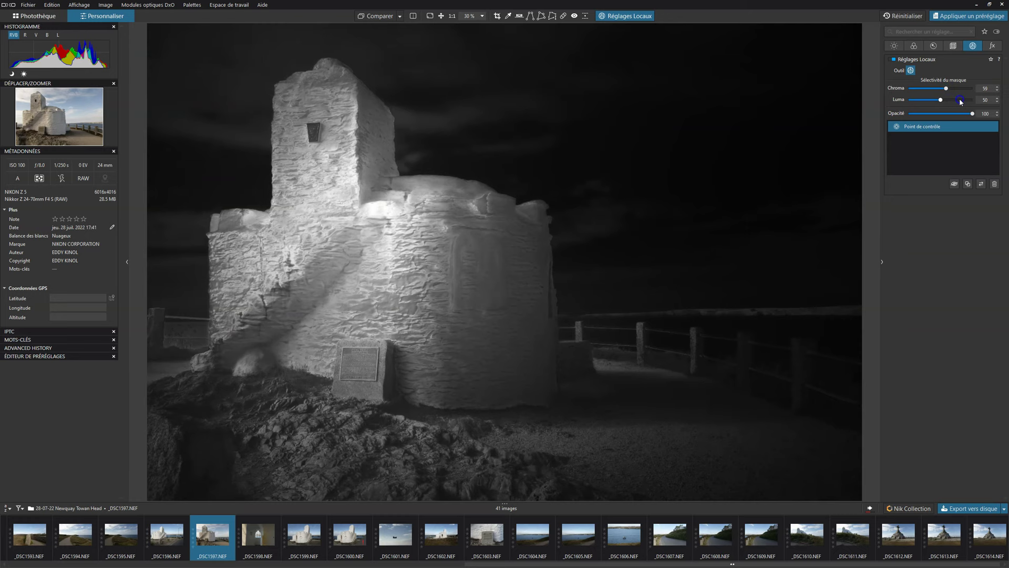
pyautogui.moveTo(941, 99)
pyautogui.mouseDown()
pyautogui.moveTo(956, 100)
pyautogui.moveTo(948, 102)
pyautogui.mouseUp()
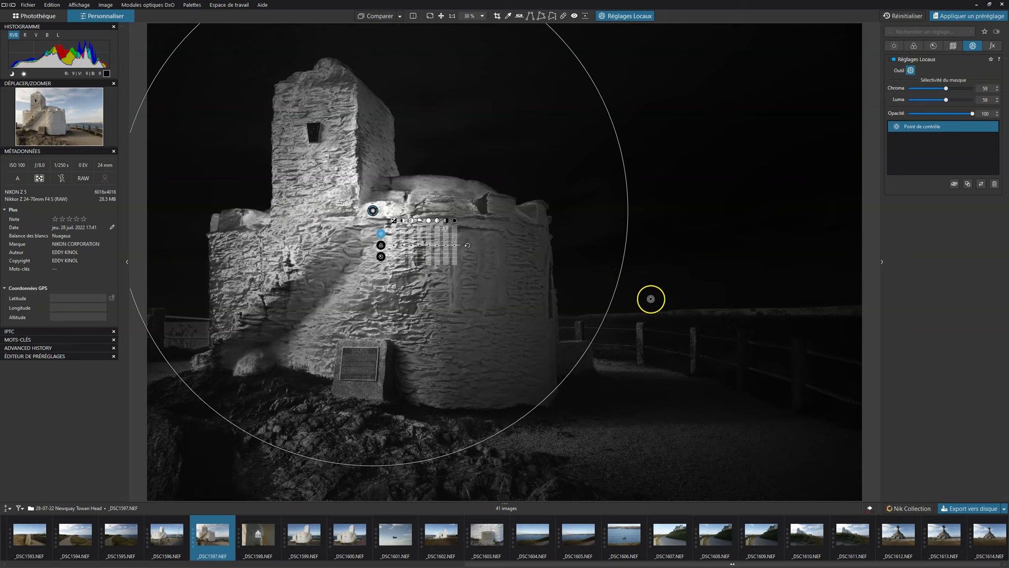
# Exclude the fences, horizon and sea on both sides of the building from the mask with negative control points
pyautogui.click(687, 360)
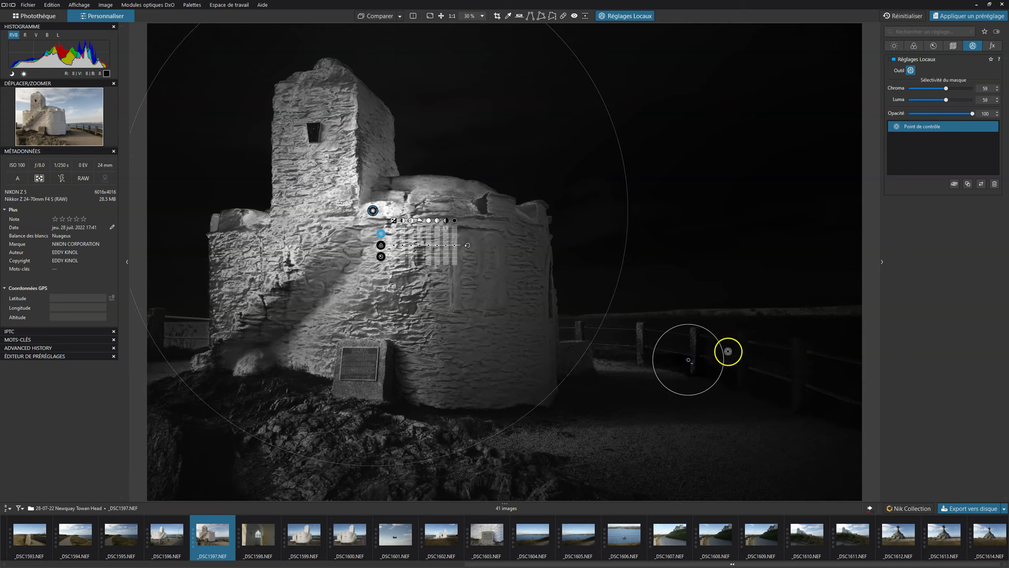
pyautogui.moveTo(721, 351); pyautogui.dragTo(894, 274)
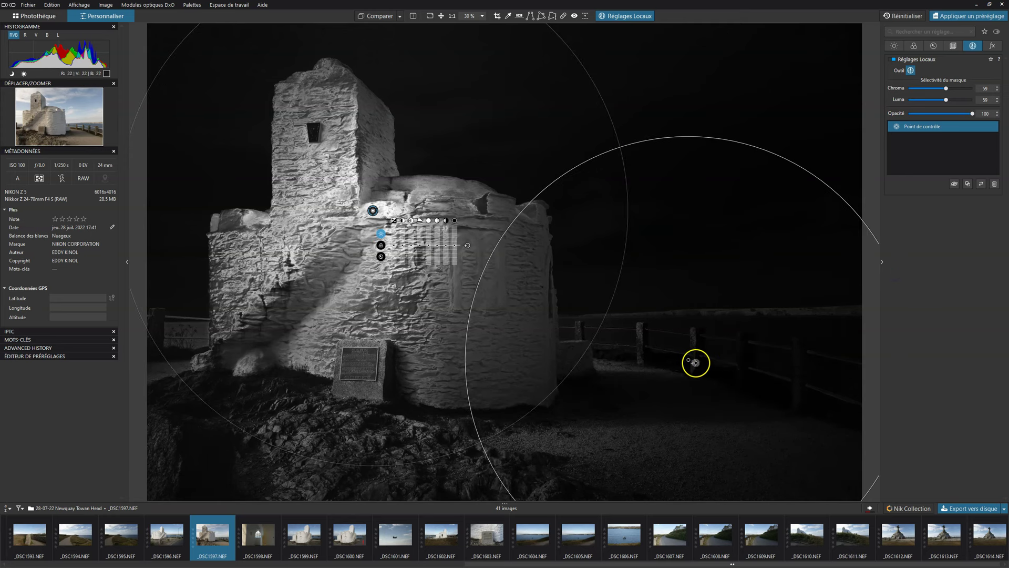
pyautogui.moveTo(689, 360); pyautogui.dragTo(776, 313)
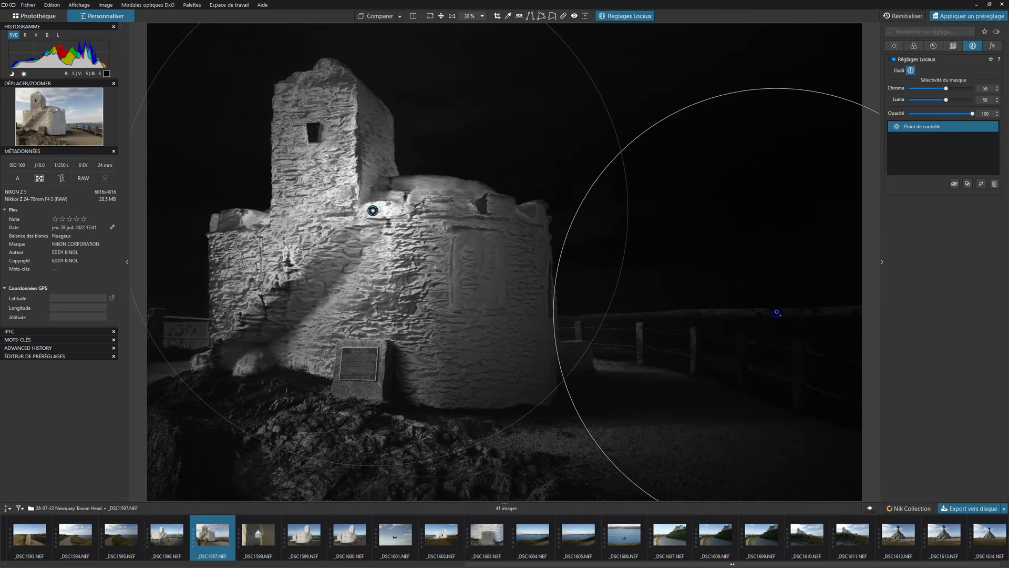
pyautogui.click(642, 344)
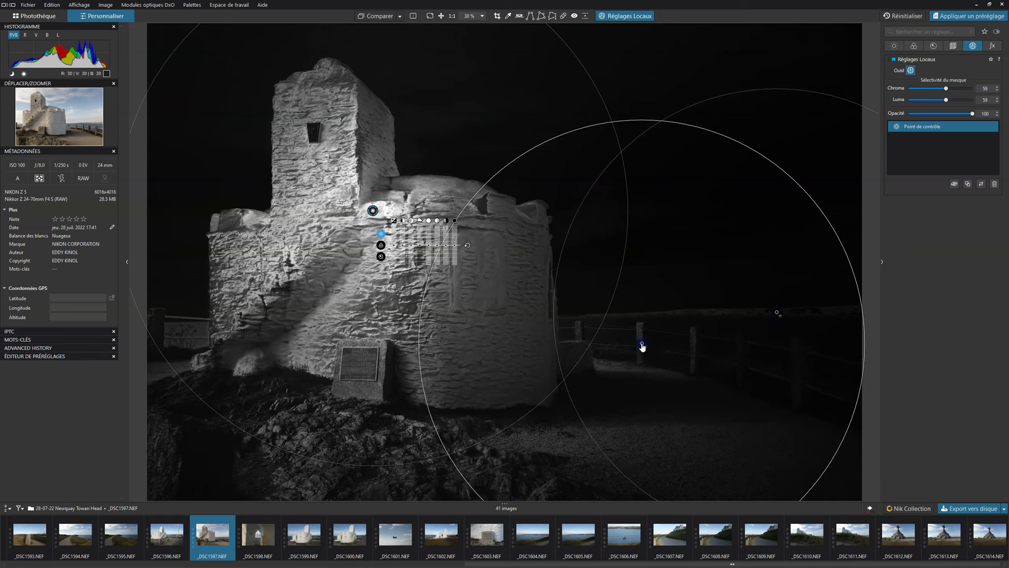
pyautogui.click(728, 354)
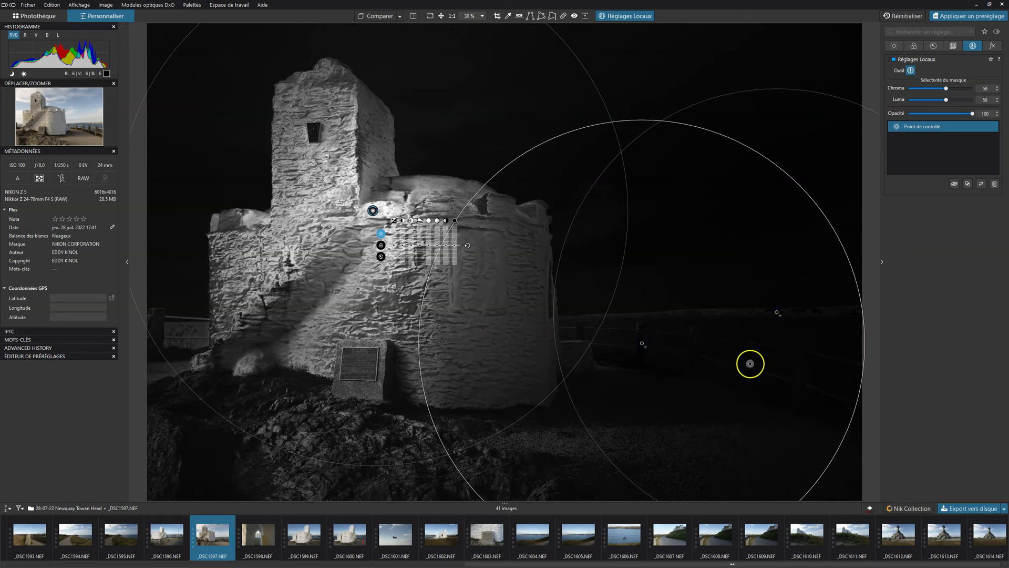
pyautogui.click(174, 320)
pyautogui.moveTo(176, 320)
pyautogui.mouseDown()
pyautogui.moveTo(224, 342)
pyautogui.moveTo(182, 317)
pyautogui.mouseUp()
pyautogui.press('m')
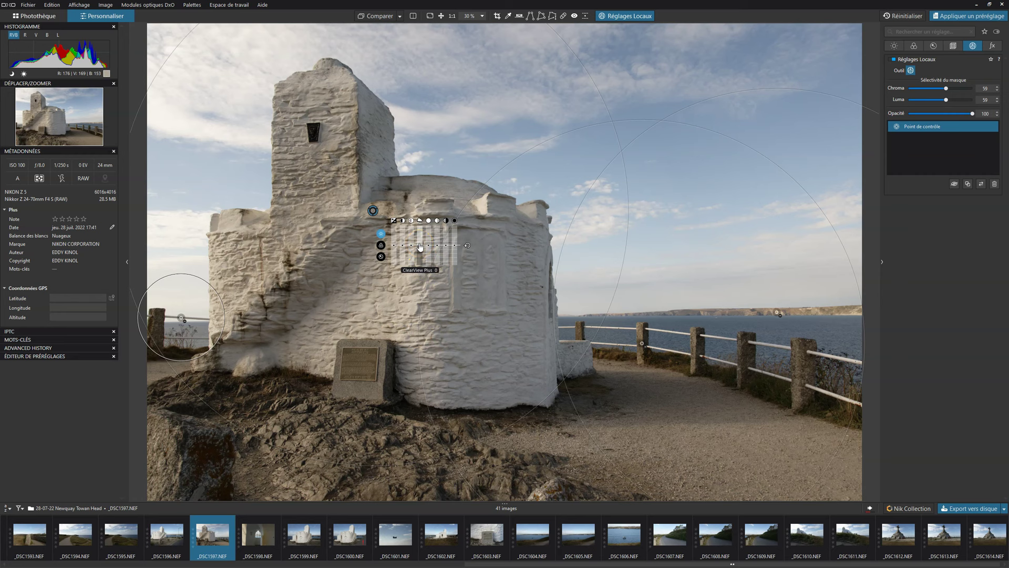
# Raise ClearView Plus strongly and Microcontrast slightly for the building's control point, and finish the local adjustments
pyautogui.click(419, 245)
pyautogui.moveTo(420, 245); pyautogui.dragTo(420, 235)
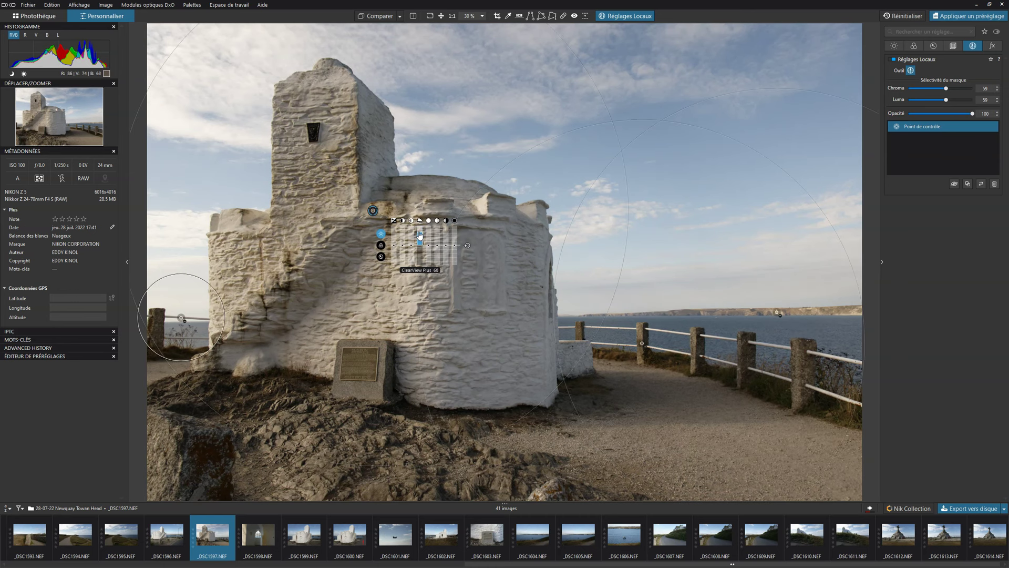
pyautogui.click(411, 250)
pyautogui.moveTo(410, 250); pyautogui.dragTo(412, 245)
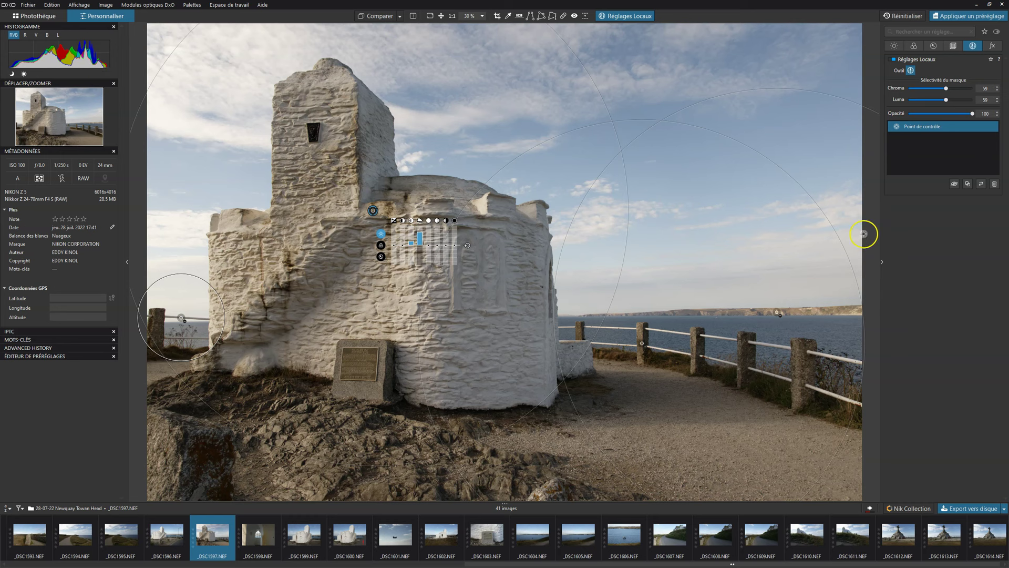
pyautogui.click(636, 17)
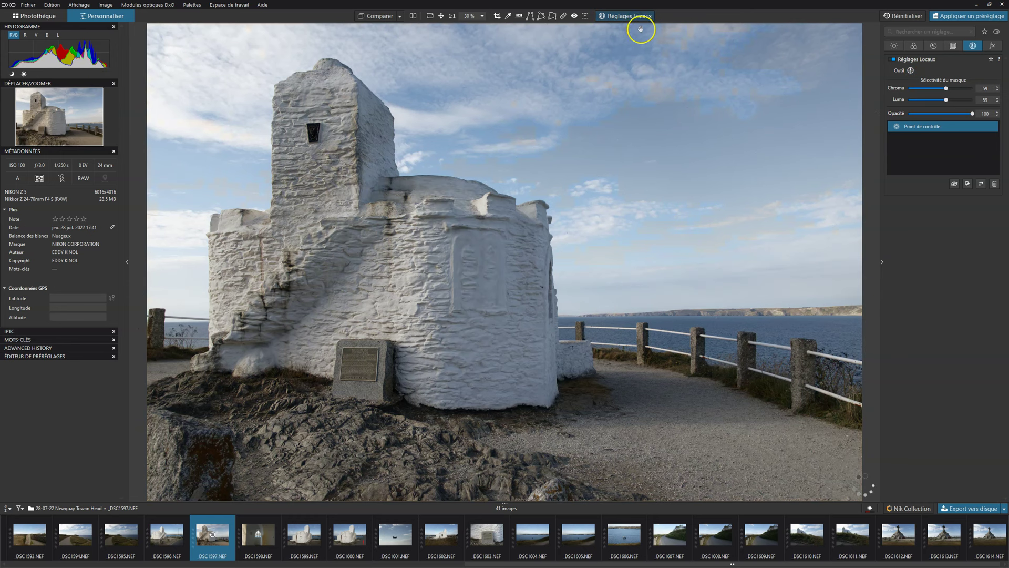
# Compare the photo with the original and with the control point correction switched off and on
pyautogui.click(377, 17)
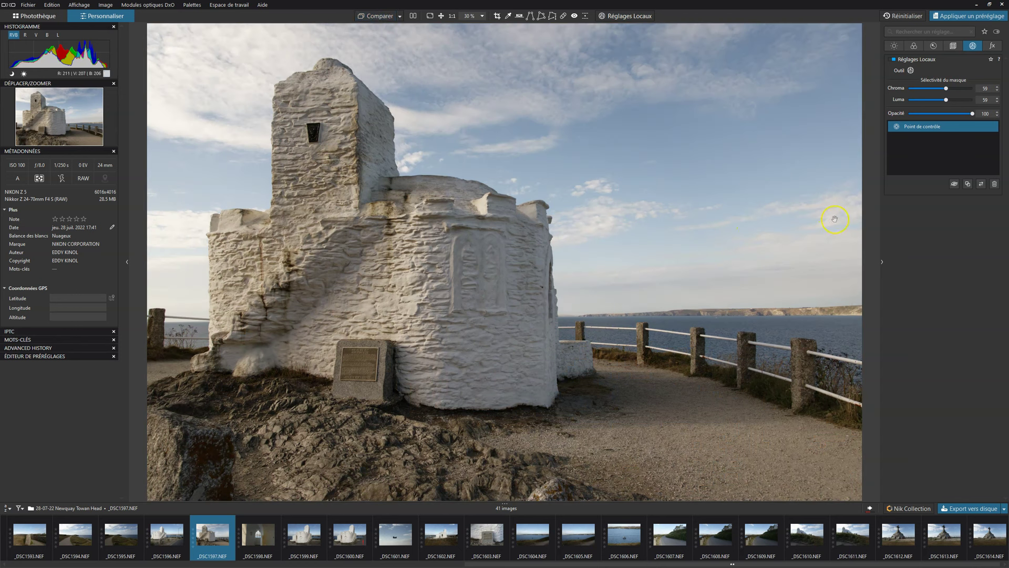
pyautogui.click(992, 127)
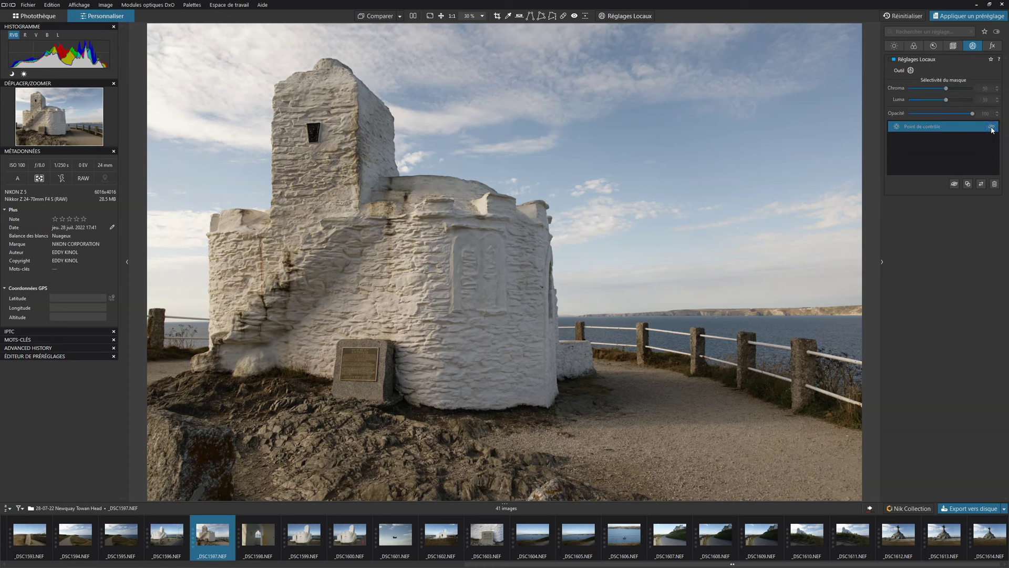
pyautogui.click(991, 127)
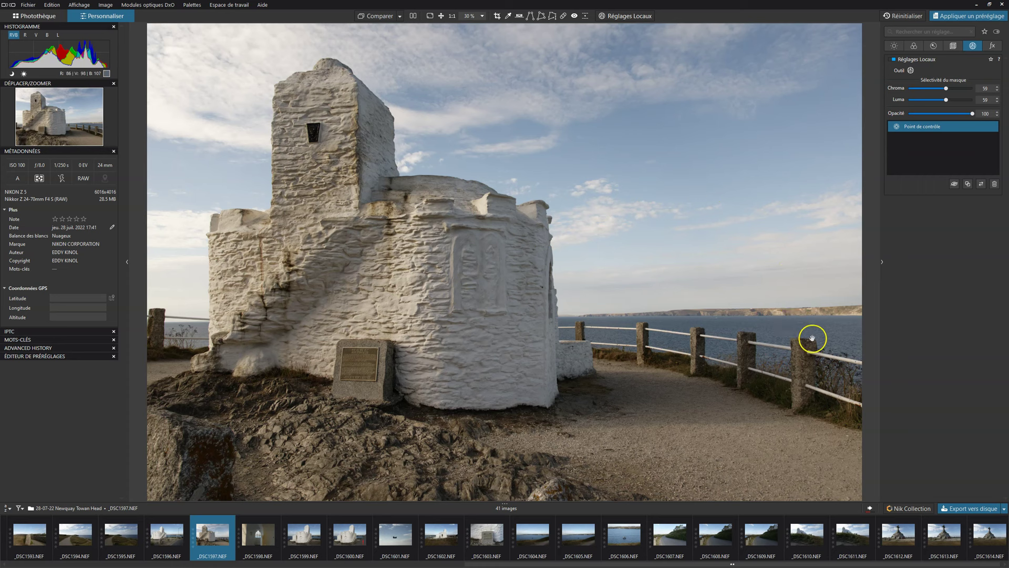
# Set the HSL (TSL) blue channel's saturation to 64 and luminance to -57 to deepen the sky and sea
pyautogui.click(914, 45)
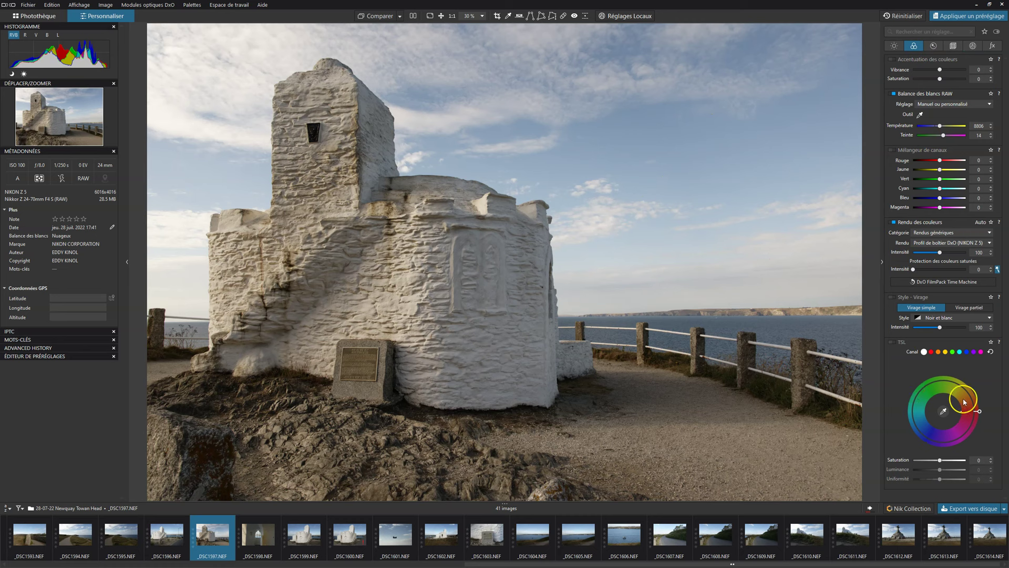
pyautogui.click(967, 353)
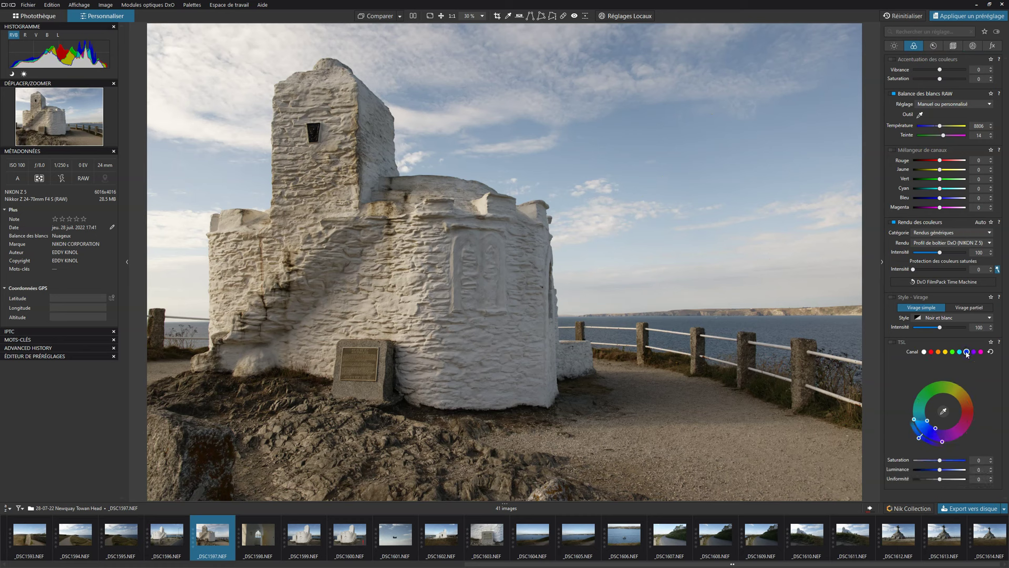
pyautogui.click(919, 438)
pyautogui.click(940, 470)
pyautogui.click(941, 461)
pyautogui.moveTo(942, 461); pyautogui.dragTo(909, 469)
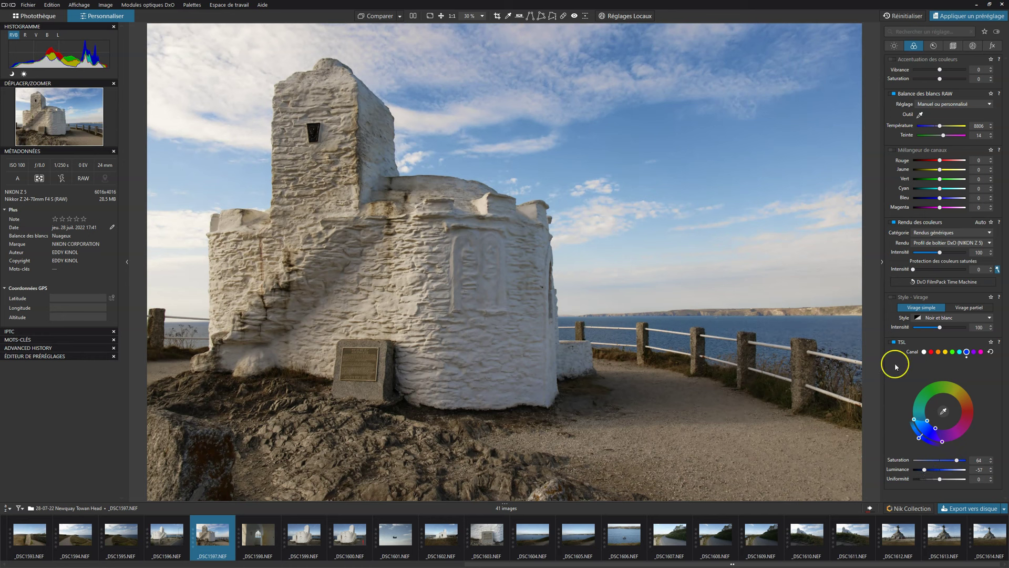
# Check the effect of the HSL correction by switching it off and on, and compare with the original photo
pyautogui.click(895, 342)
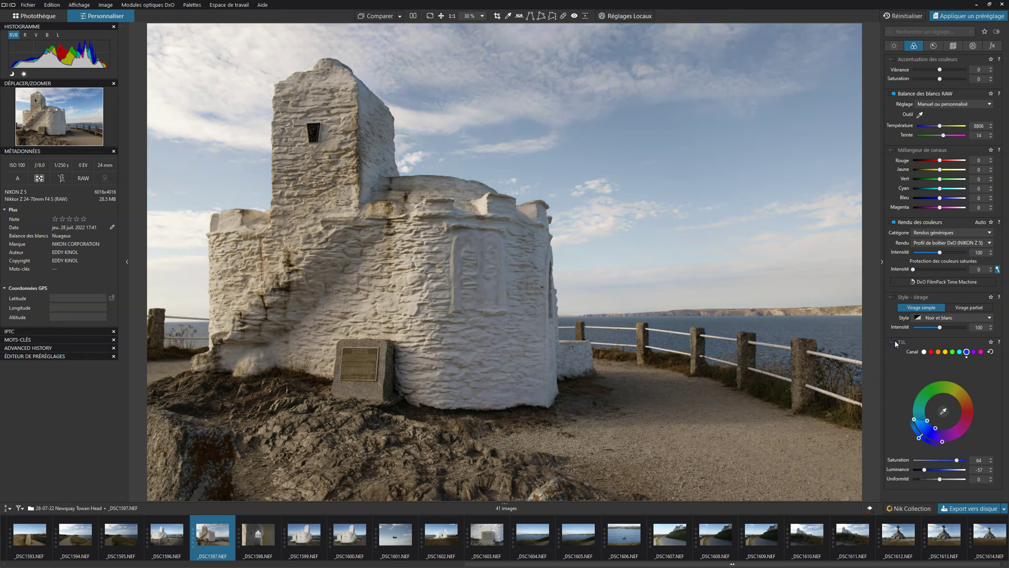
pyautogui.click(895, 342)
pyautogui.click(895, 342)
pyautogui.click(895, 342)
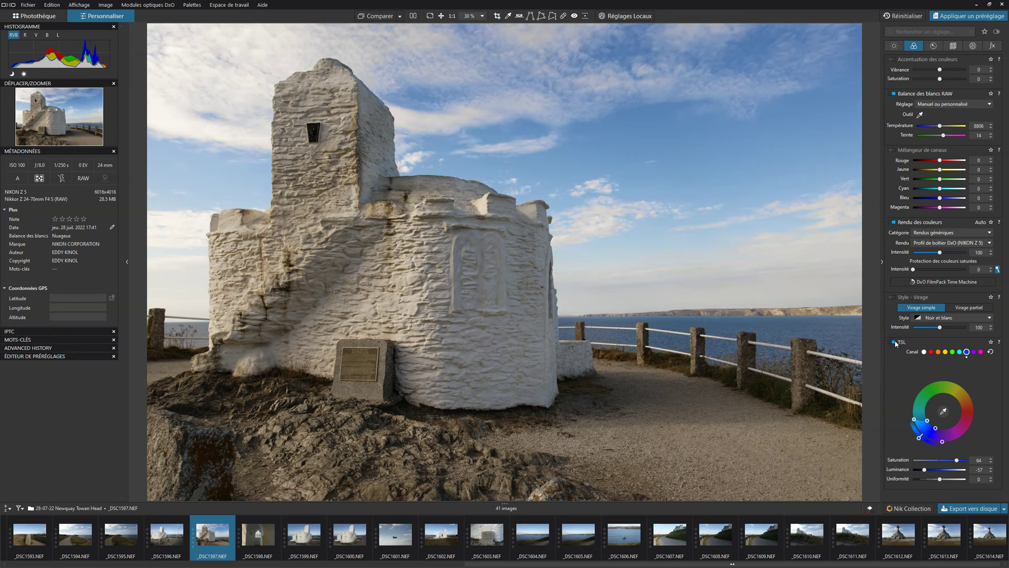
pyautogui.click(894, 341)
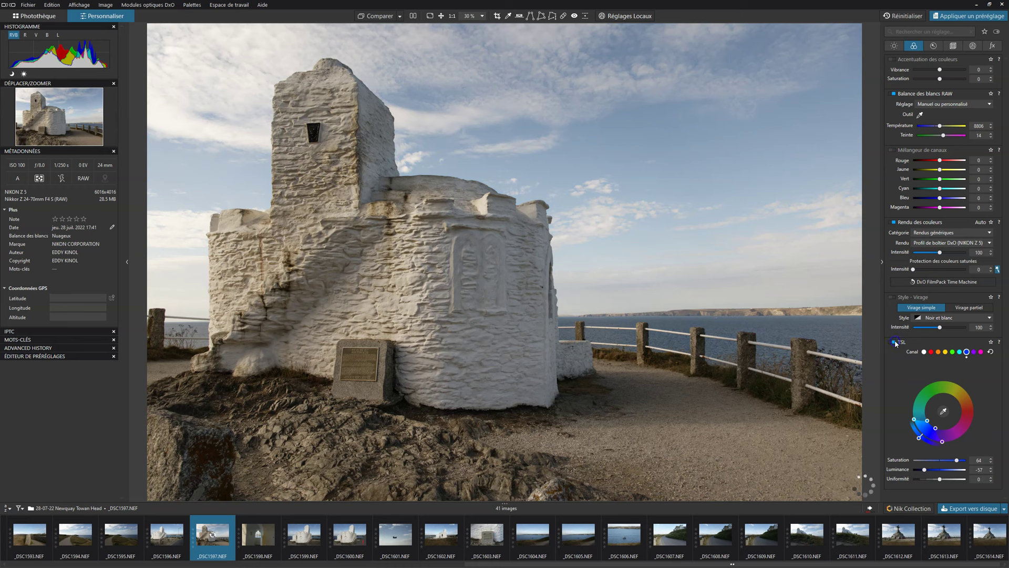
pyautogui.click(895, 342)
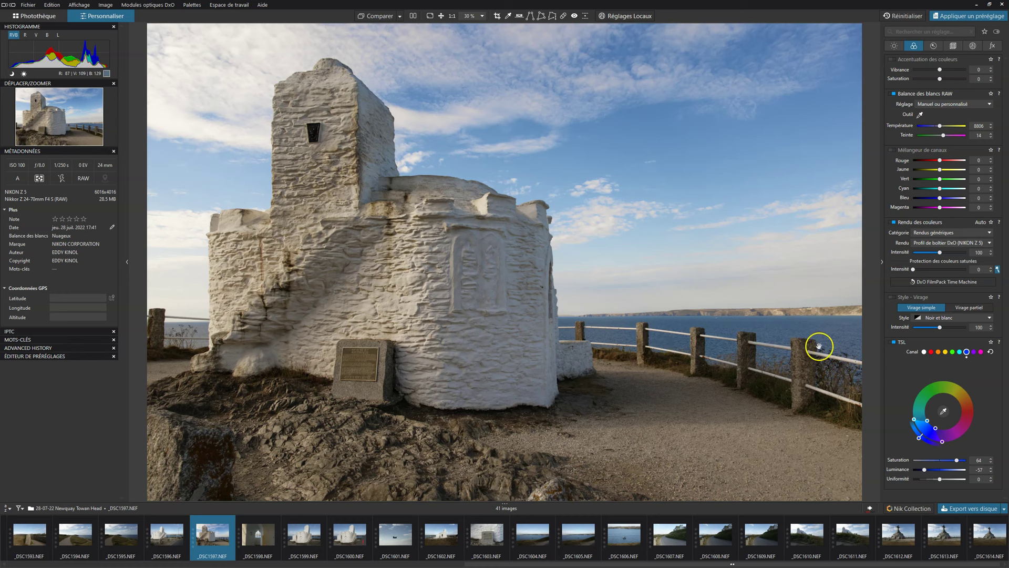
pyautogui.click(383, 16)
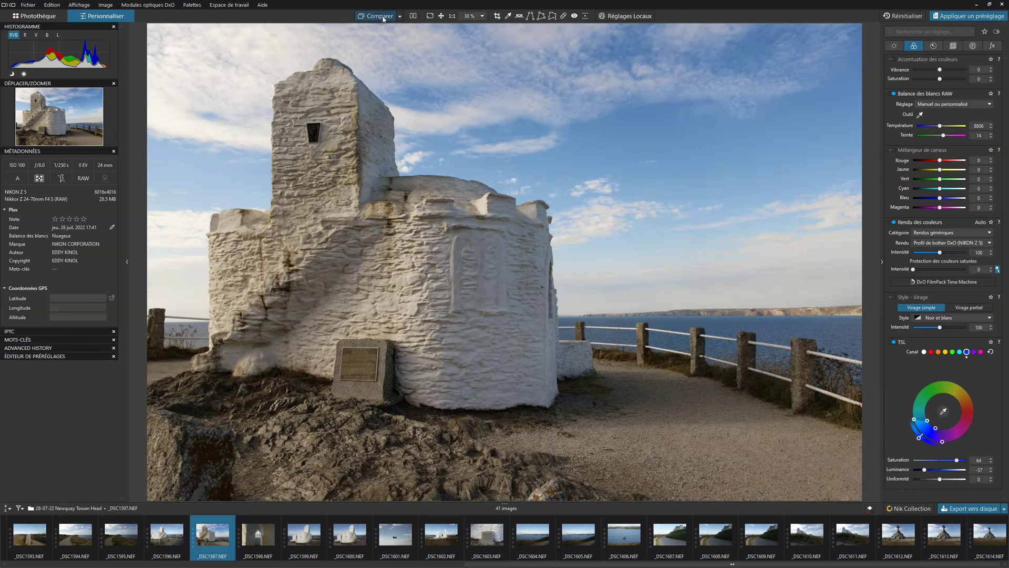
pyautogui.click(383, 17)
# Enable the creative vignette and place its centre on the building's tower, just below the small window
pyautogui.click(973, 47)
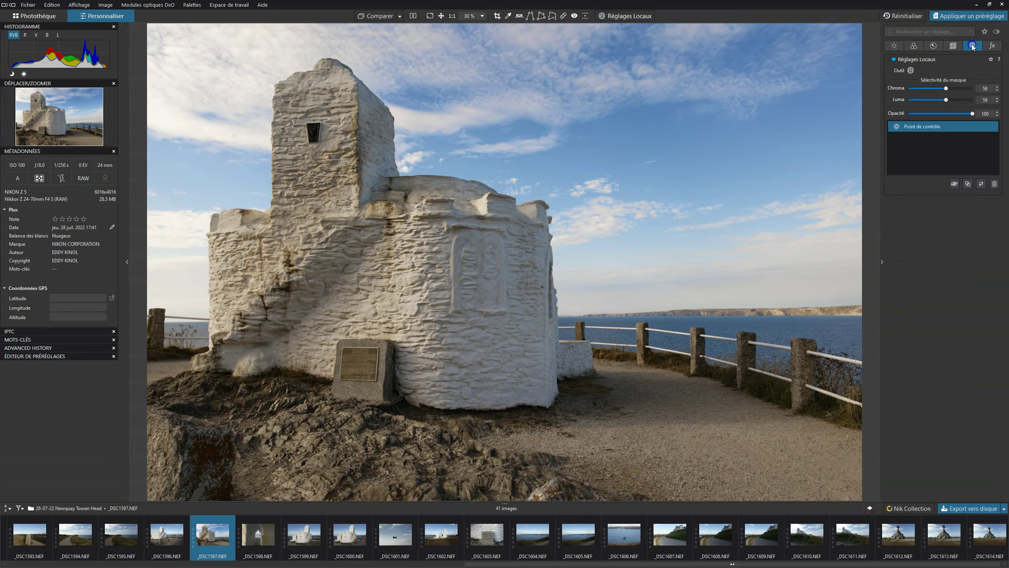
pyautogui.click(993, 46)
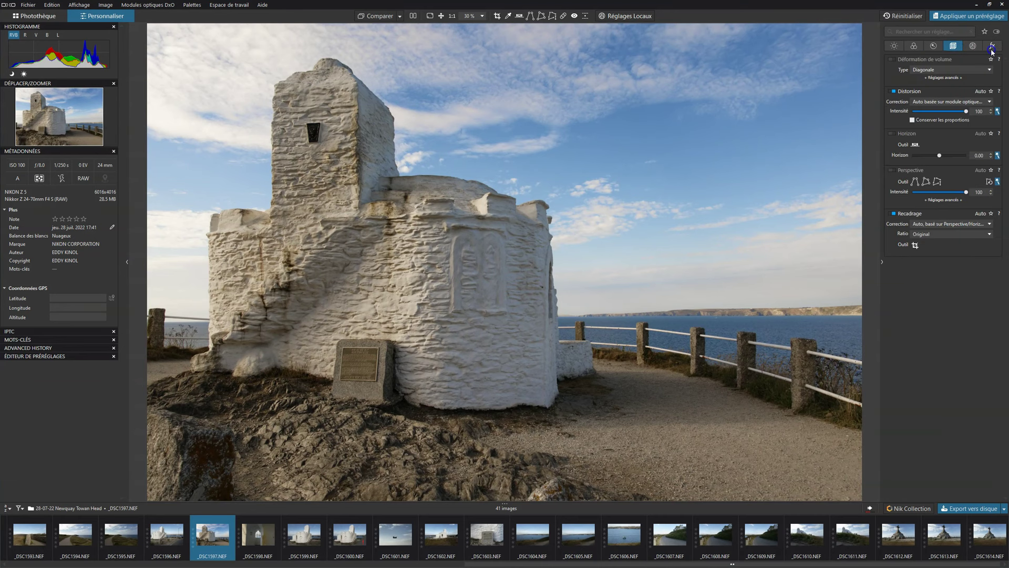
pyautogui.scroll(-5, 982, 376)
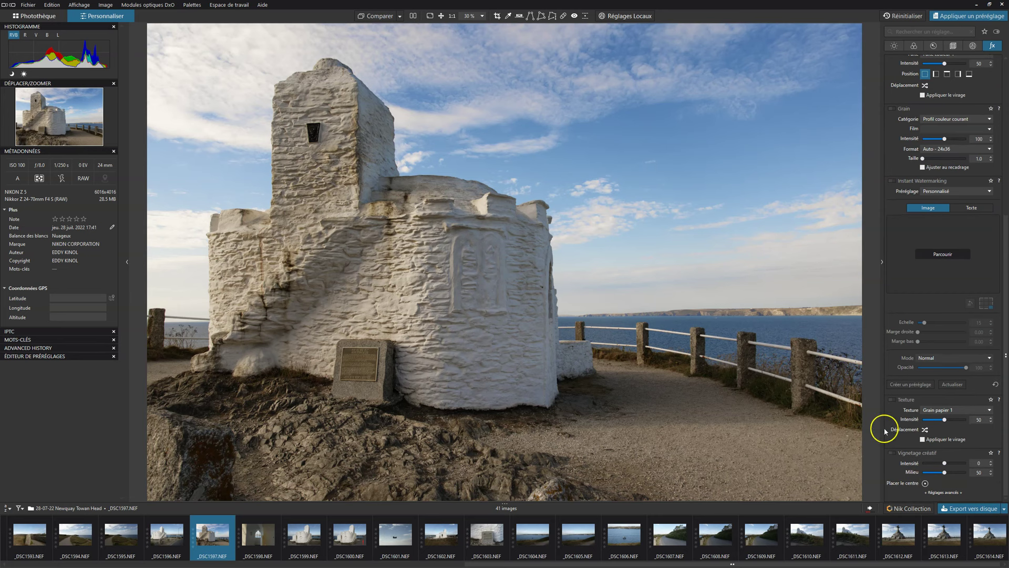
pyautogui.click(895, 454)
pyautogui.click(925, 483)
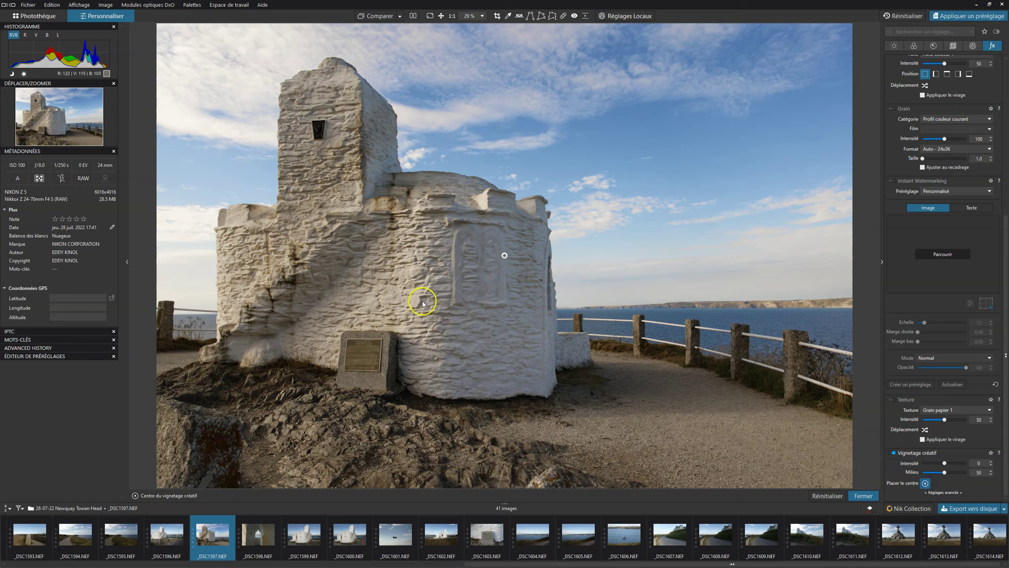
pyautogui.moveTo(504, 255)
pyautogui.mouseDown()
pyautogui.moveTo(376, 225)
pyautogui.moveTo(325, 145)
pyautogui.moveTo(329, 169)
pyautogui.mouseUp()
# Set the creative vignette's intensity to -60, midpoint (Milieu) to 55 and, in its advanced settings, roundness (Arrondi) to 78
pyautogui.moveTo(933, 464); pyautogui.dragTo(951, 494)
pyautogui.click(949, 492)
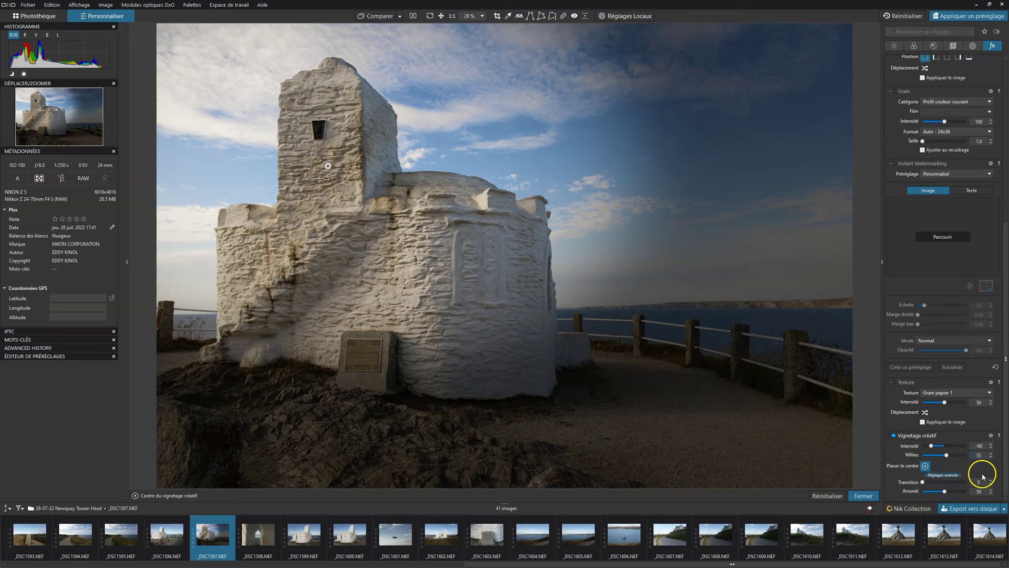
pyautogui.moveTo(923, 482); pyautogui.dragTo(974, 484)
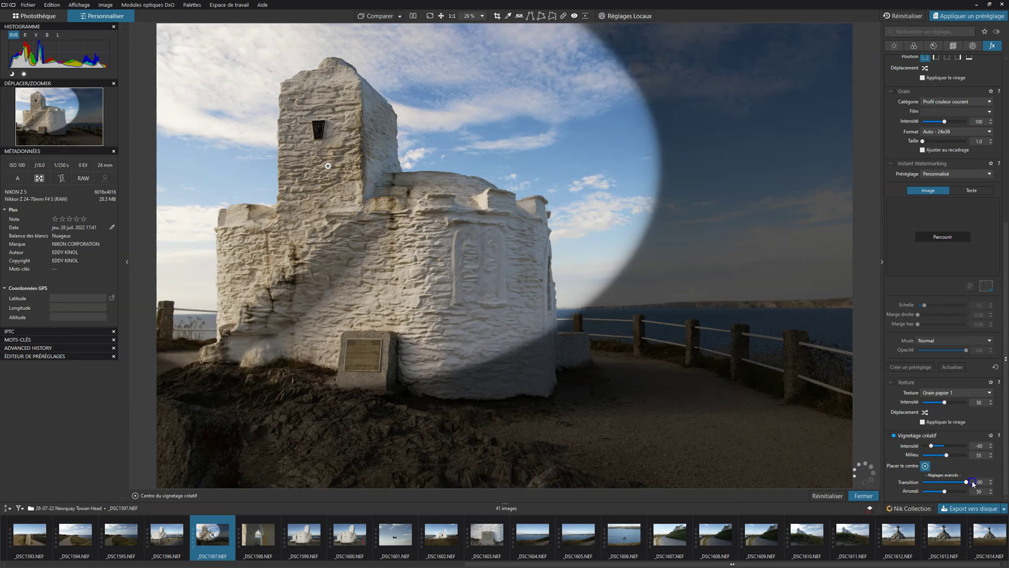
pyautogui.doubleClick(968, 482)
pyautogui.moveTo(944, 491); pyautogui.dragTo(957, 492)
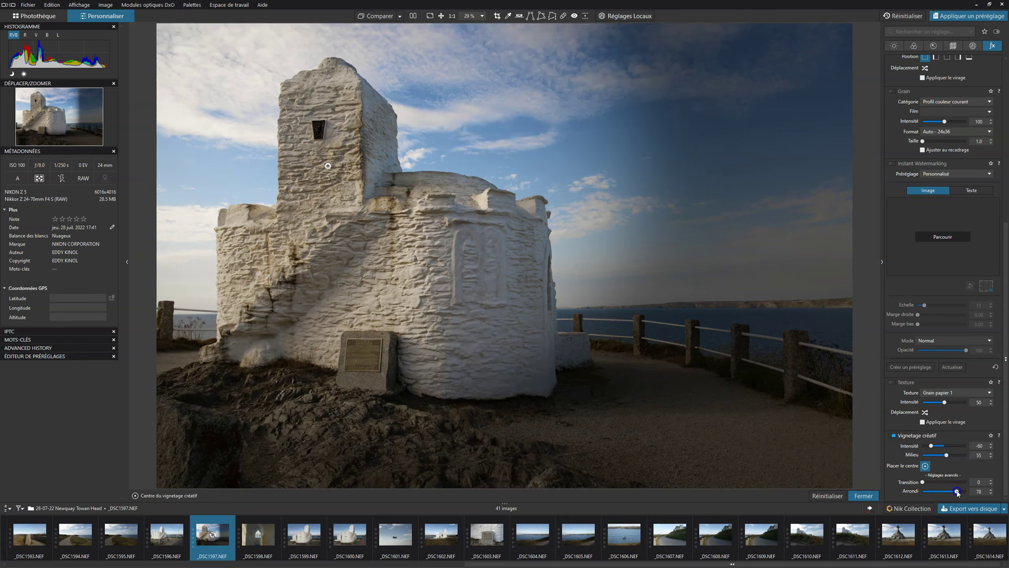
# Soften the creative vignette to an intensity of -15, checking its effect by switching it off and on
pyautogui.click(932, 447)
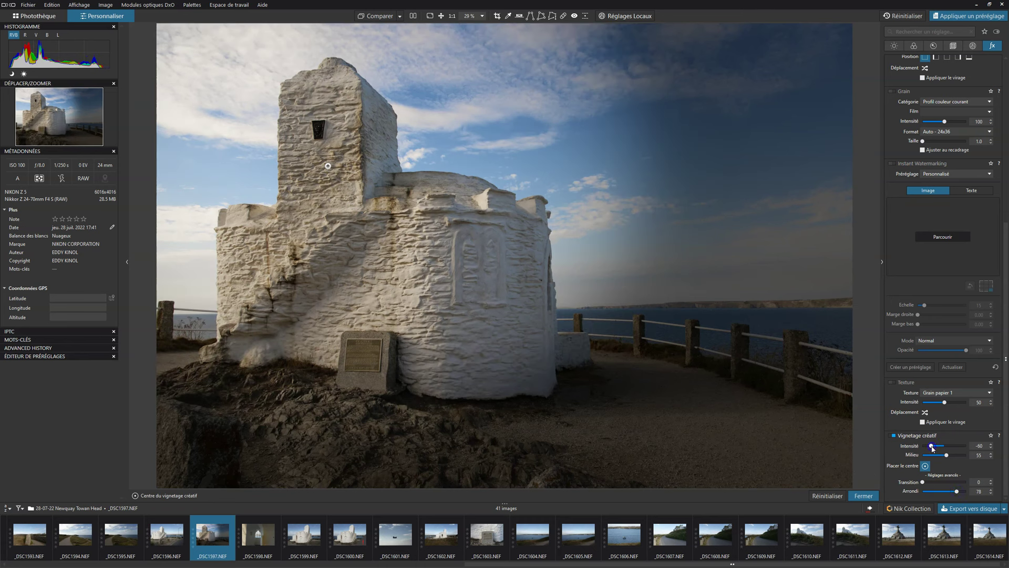
pyautogui.moveTo(933, 447); pyautogui.dragTo(934, 448)
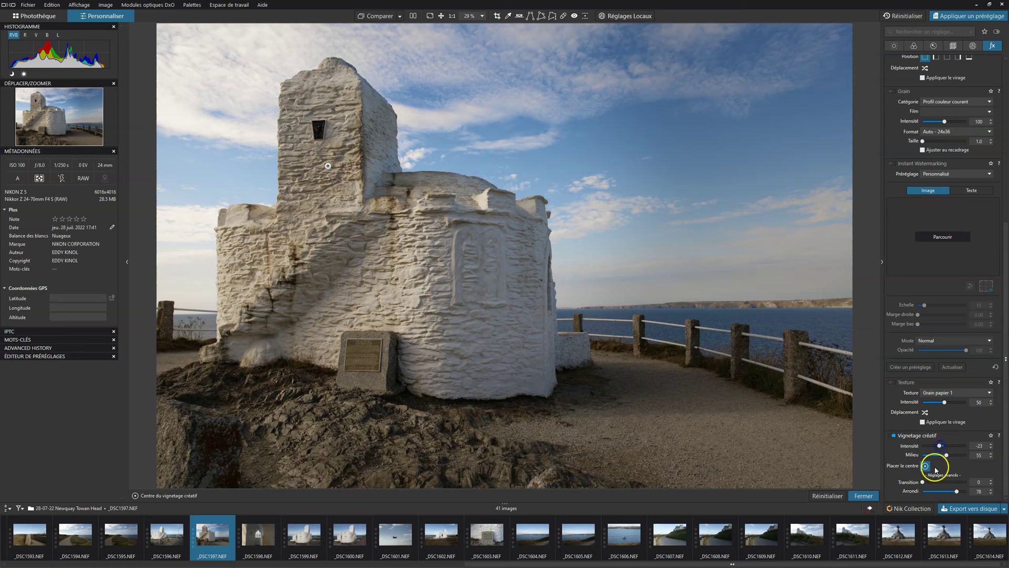
pyautogui.click(894, 436)
pyautogui.click(894, 436)
pyautogui.click(894, 435)
pyautogui.moveTo(939, 445); pyautogui.dragTo(942, 445)
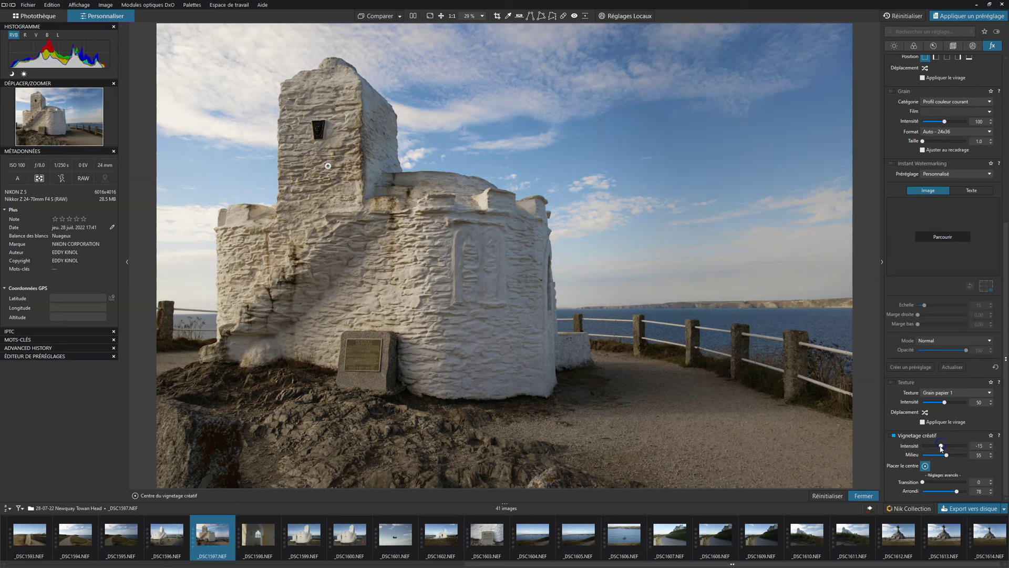
# Check the vignette's effect by switching it off and on, and compare the photo with the original
pyautogui.click(895, 435)
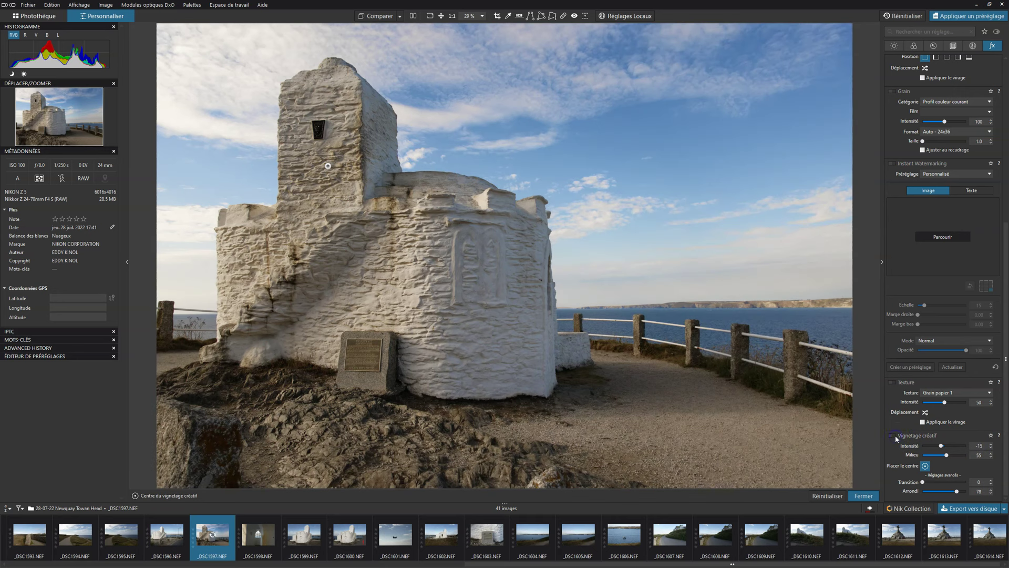
pyautogui.click(894, 435)
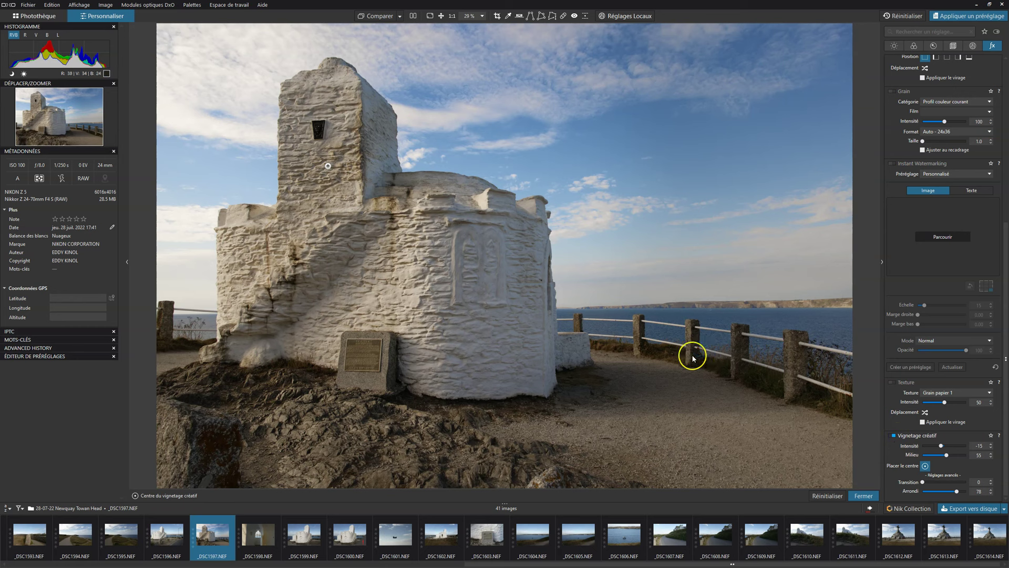
pyautogui.click(371, 19)
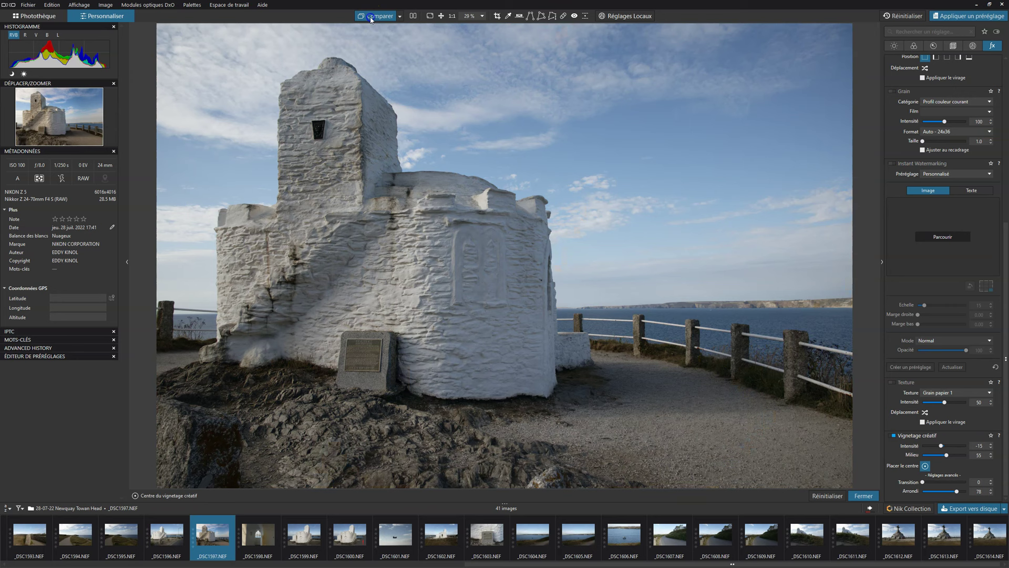
pyautogui.click(371, 17)
# Shift the vignette's centre slightly on the tower below the small window and finish placing it
pyautogui.click(389, 280)
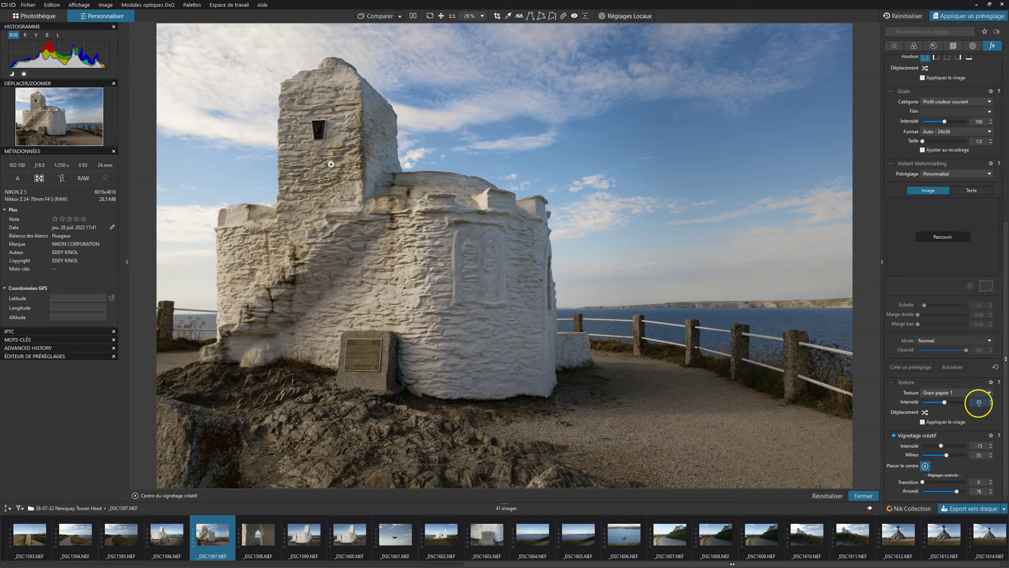
pyautogui.click(926, 466)
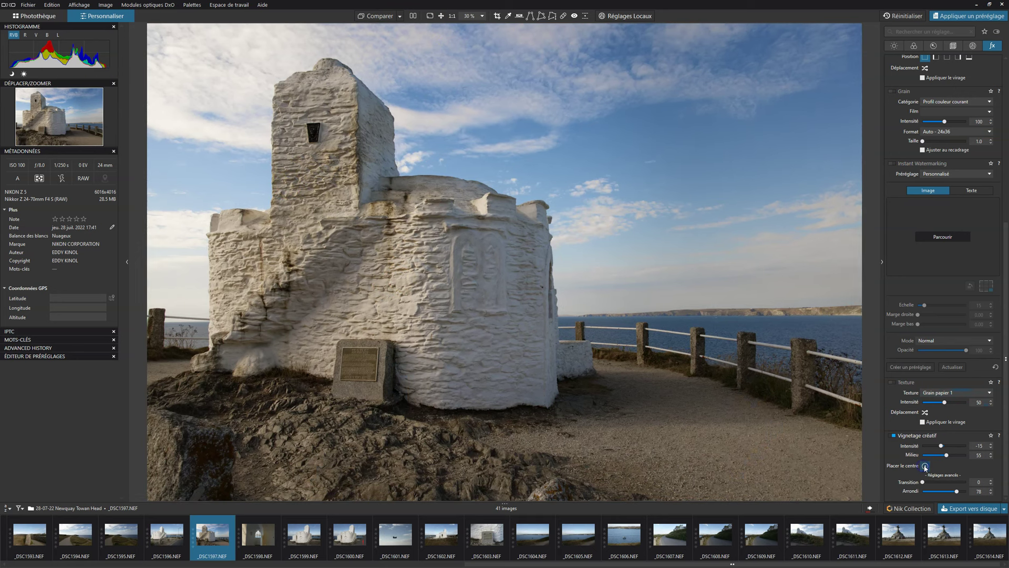
# Examine the wall texture, the plaque and the building's seaward edge at 100%, and return to the whole photo
pyautogui.click(408, 260)
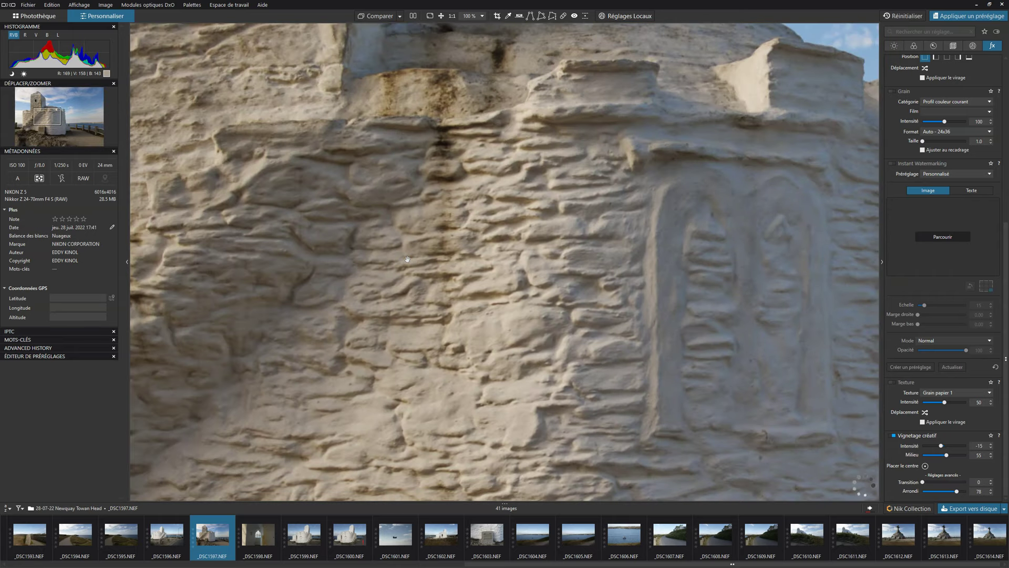
pyautogui.moveTo(408, 257); pyautogui.dragTo(541, 306)
pyautogui.moveTo(688, 433); pyautogui.dragTo(597, 173)
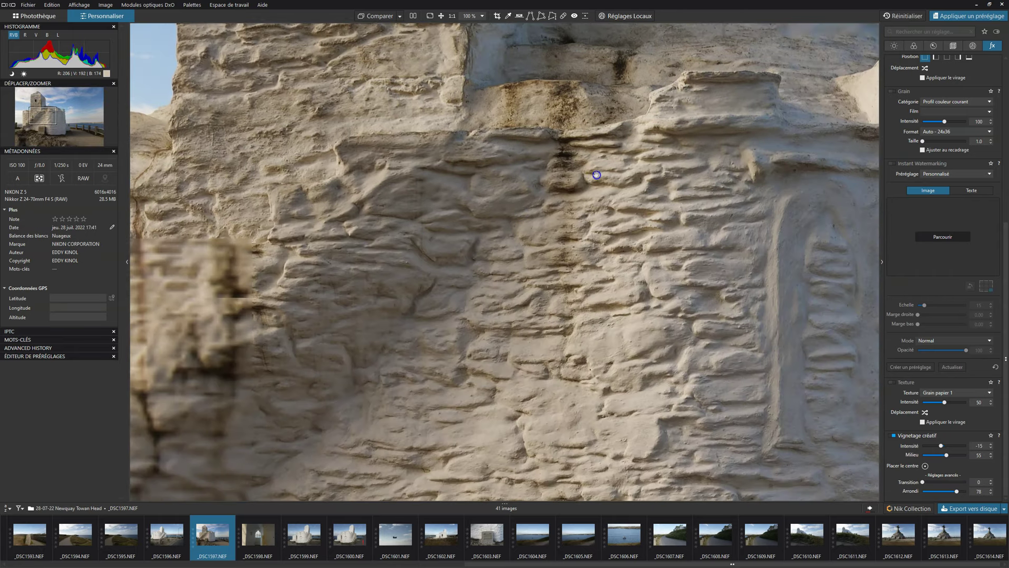
pyautogui.moveTo(590, 346); pyautogui.dragTo(474, 140)
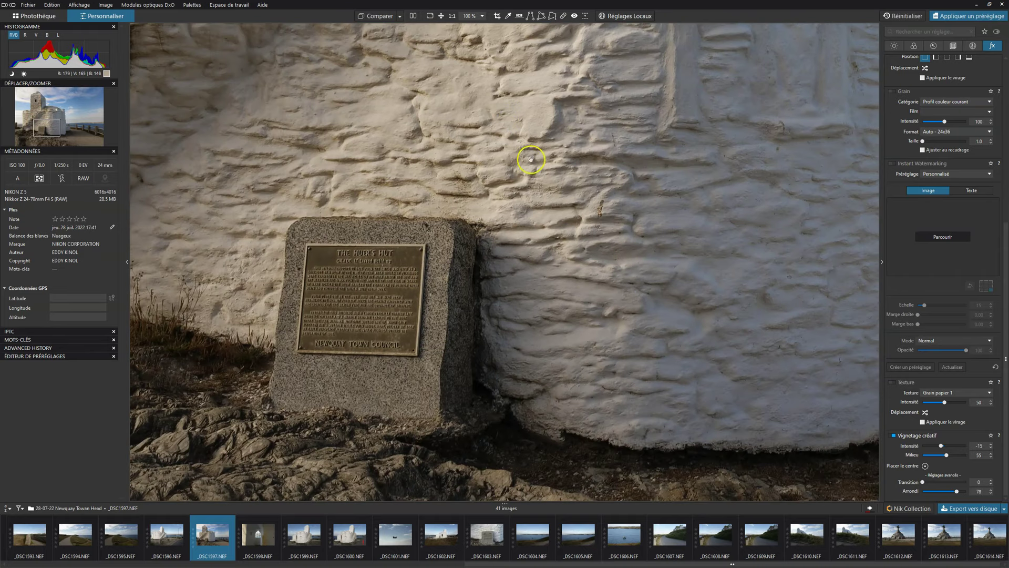
pyautogui.moveTo(677, 286); pyautogui.dragTo(344, 235)
pyautogui.moveTo(561, 155); pyautogui.dragTo(393, 255)
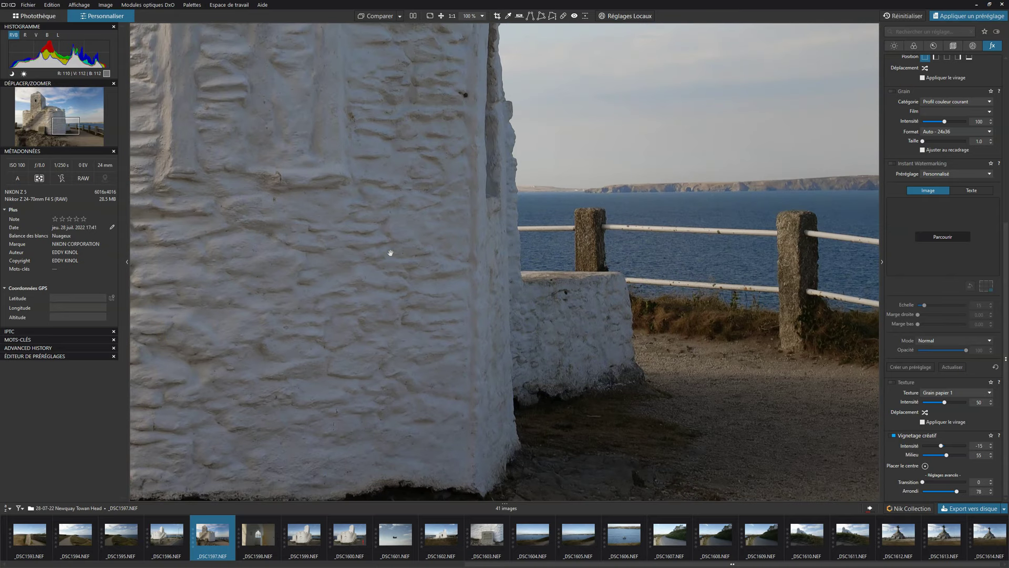
pyautogui.hotkey('ctrl', '0')
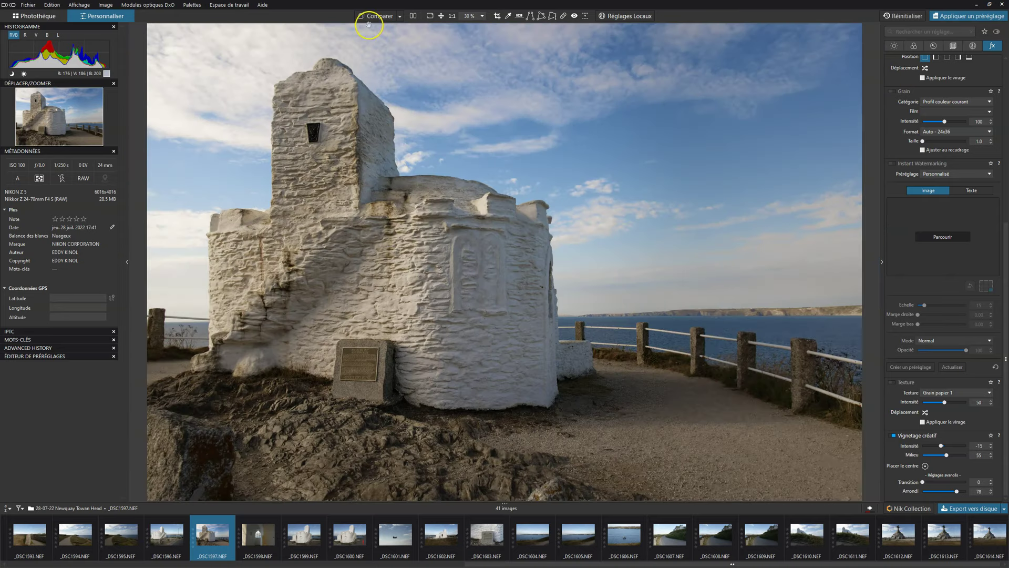
# View the photo full screen and compare it with the original in split view, moving the divider across the image
pyautogui.click(430, 16)
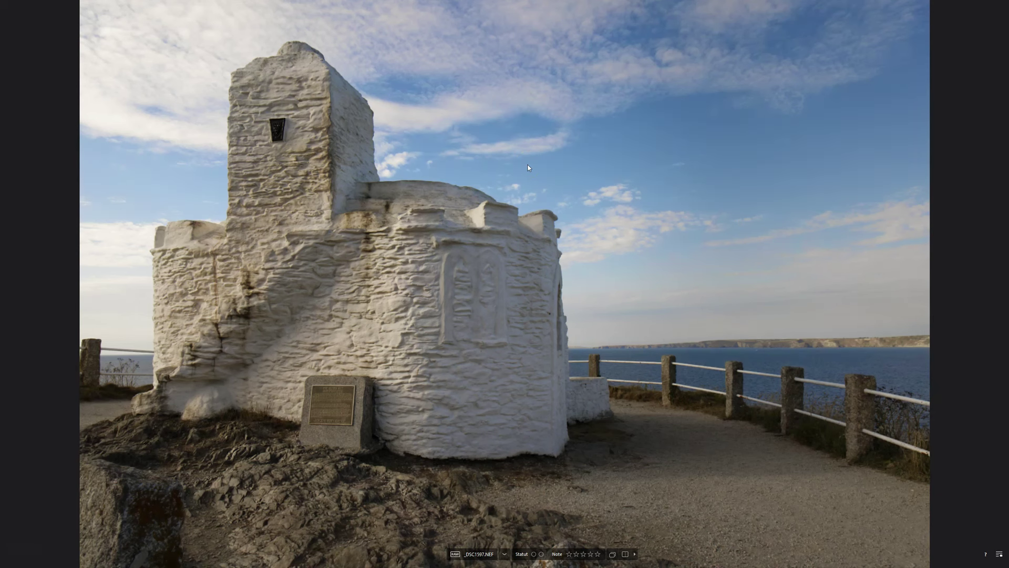
pyautogui.click(627, 556)
pyautogui.moveTo(528, 284); pyautogui.dragTo(58, 309)
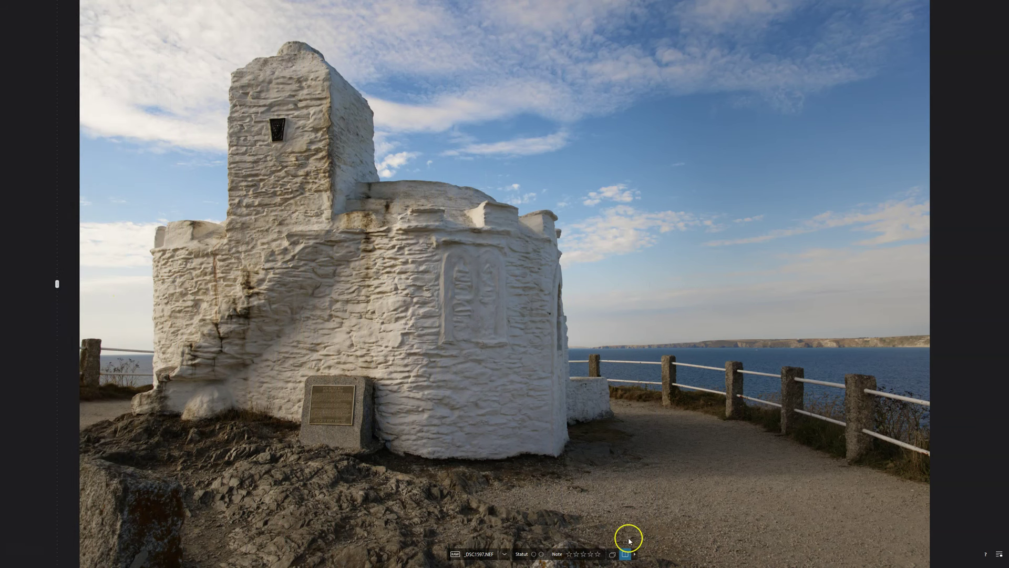